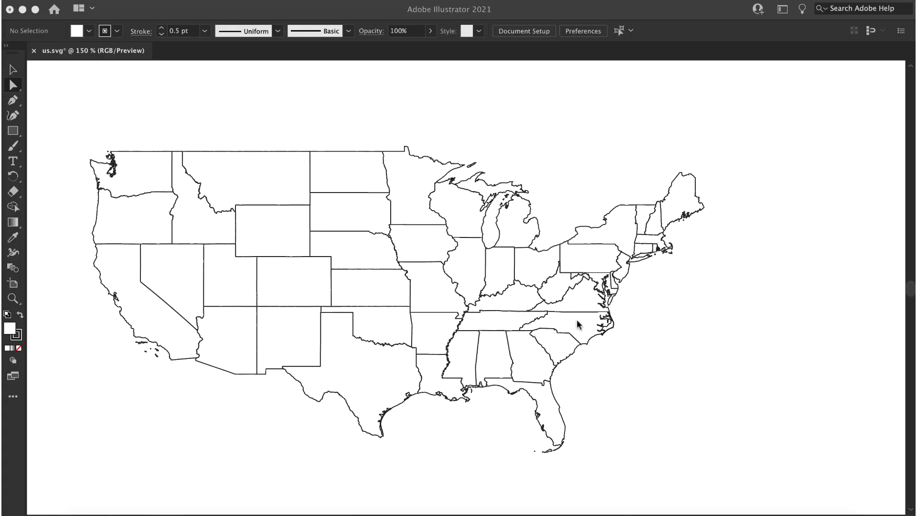
Fill North Carolina with the red swatch and Virginia with the blue swatch on the US map.
left_click(646, 361)
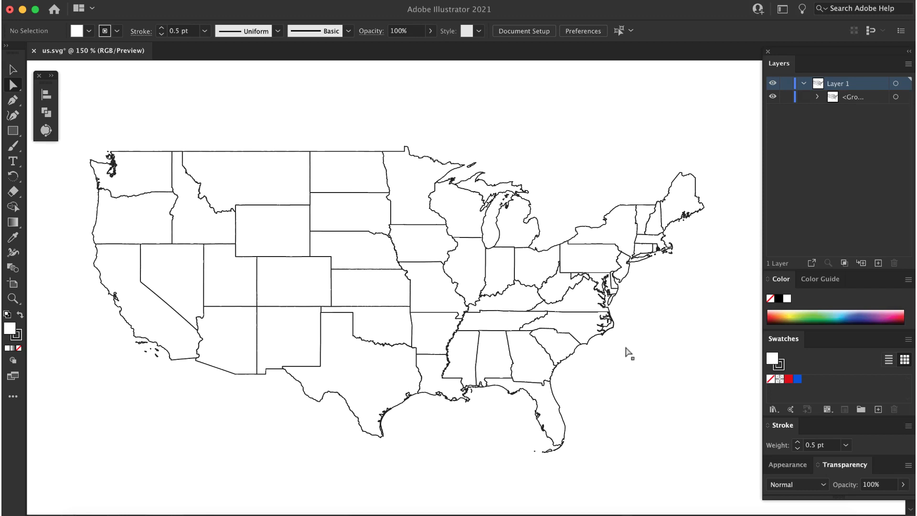
left_click(579, 329)
left_click(789, 378)
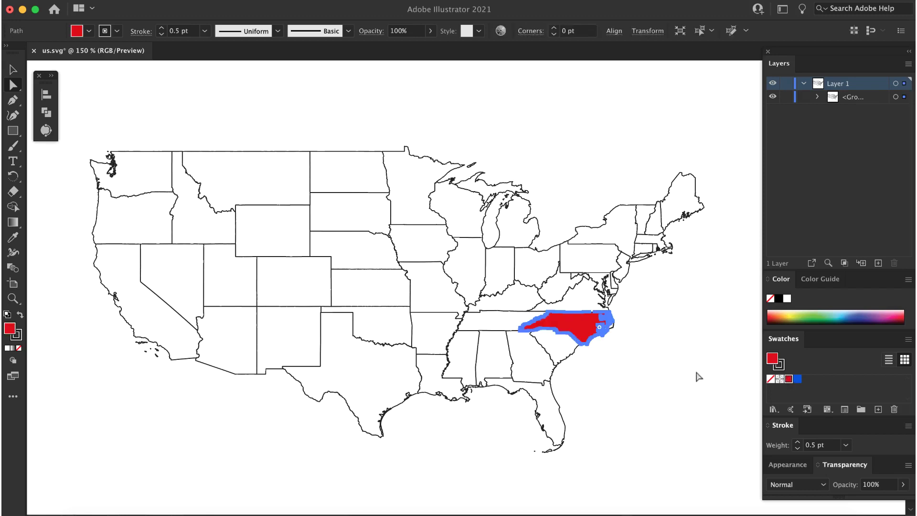
left_click(582, 298)
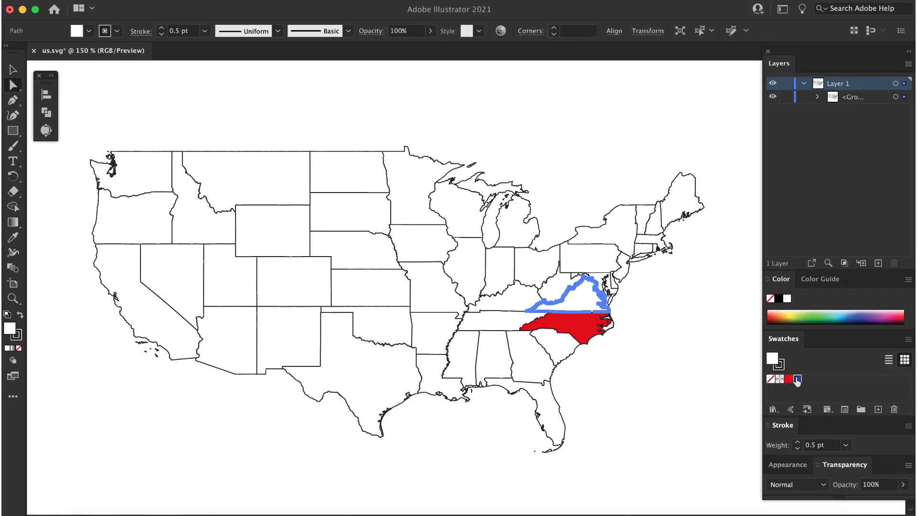
left_click(797, 379)
Fill Kentucky with the red swatch and Ohio with the blue swatch.
left_click(515, 302)
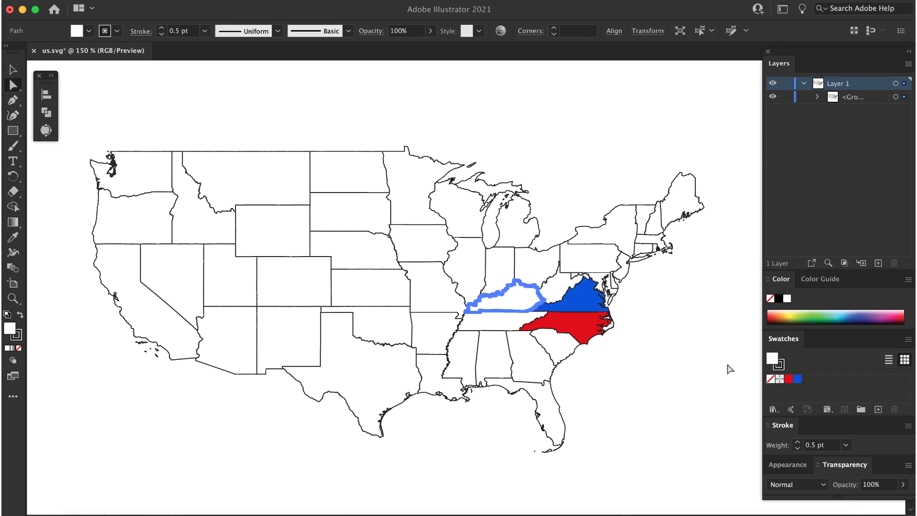
left_click(789, 380)
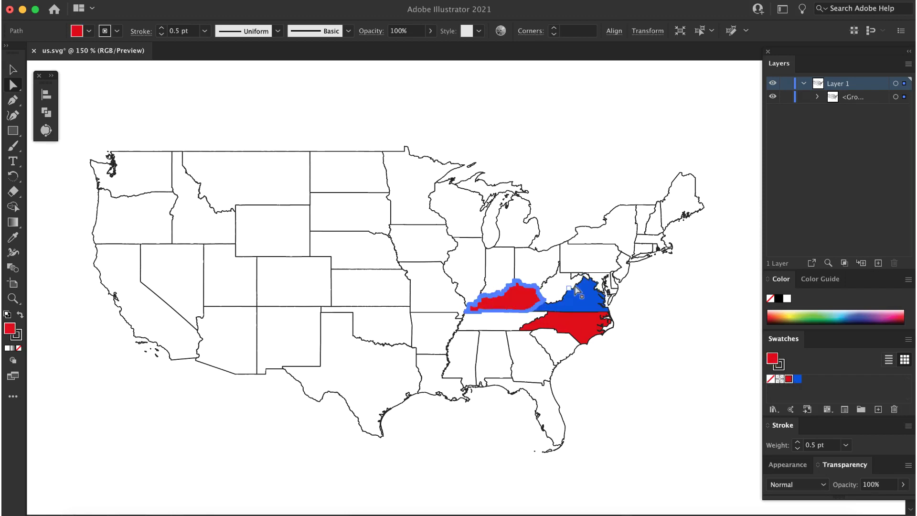
left_click(530, 267)
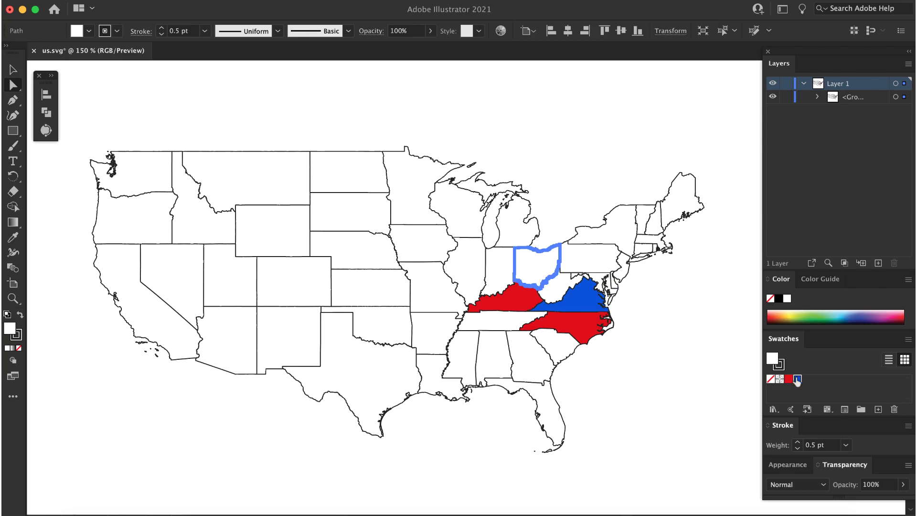
left_click(797, 378)
Fill Pennsylvania with the blue swatch and West Virginia with the red swatch.
left_click(591, 259)
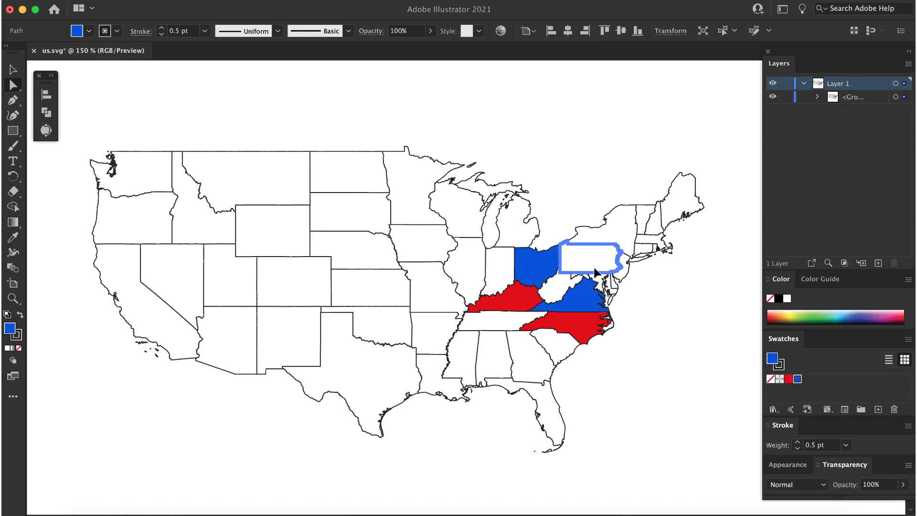
left_click(797, 378)
left_click(564, 295)
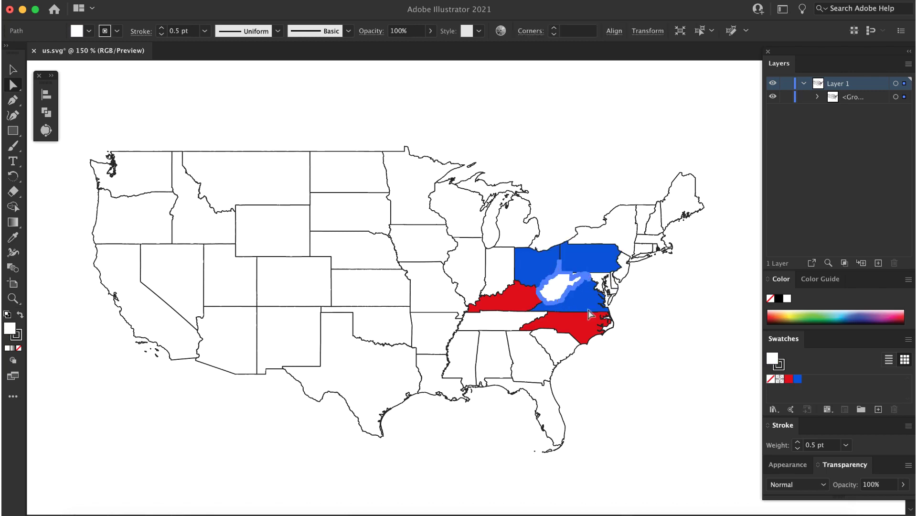
left_click(789, 379)
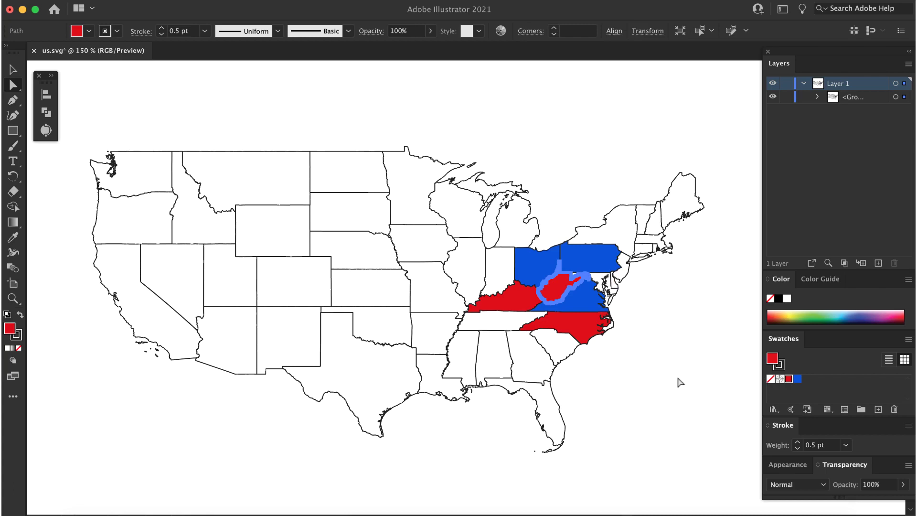
Fill South Carolina with the red swatch and Georgia with the blue swatch, leaving nothing selected.
left_click(554, 350)
left_click(789, 379)
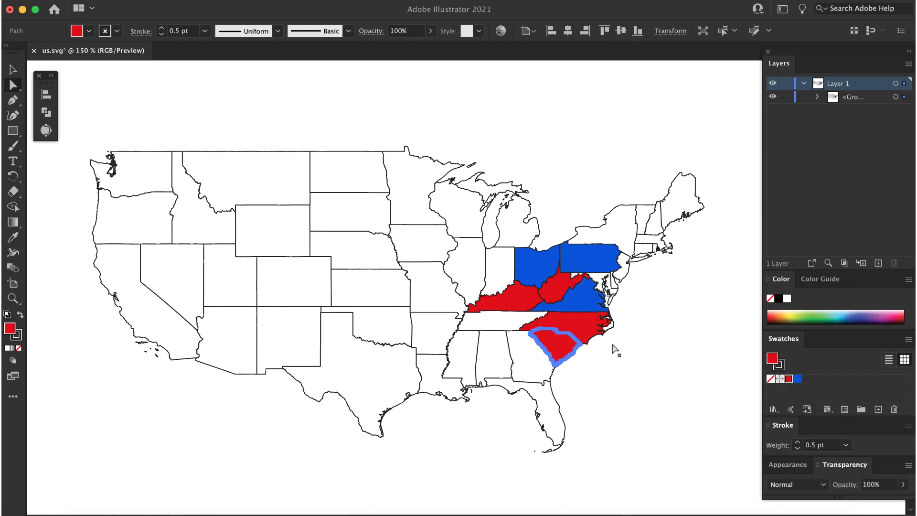
left_click(538, 359)
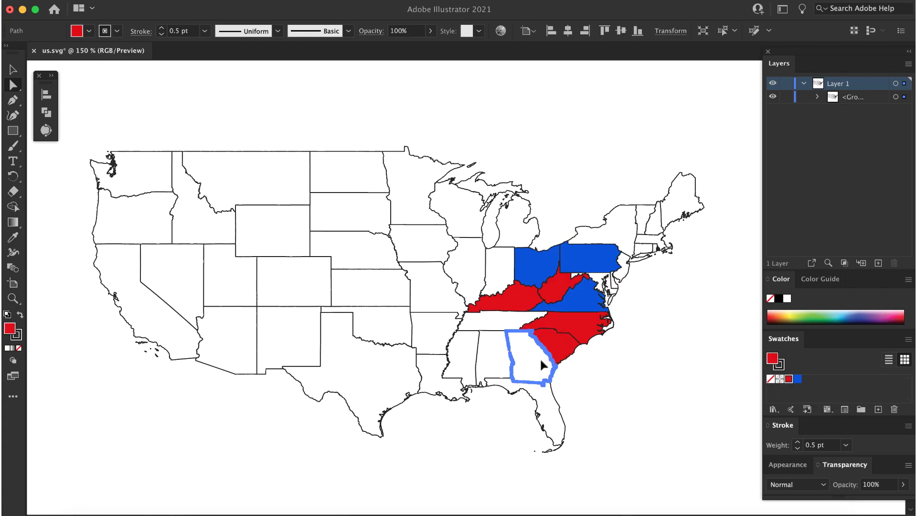
left_click(797, 380)
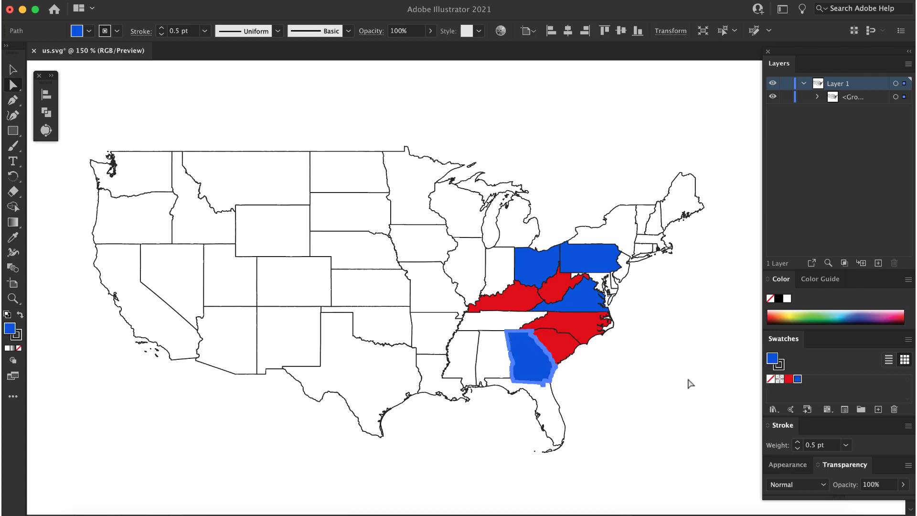
left_click(688, 380)
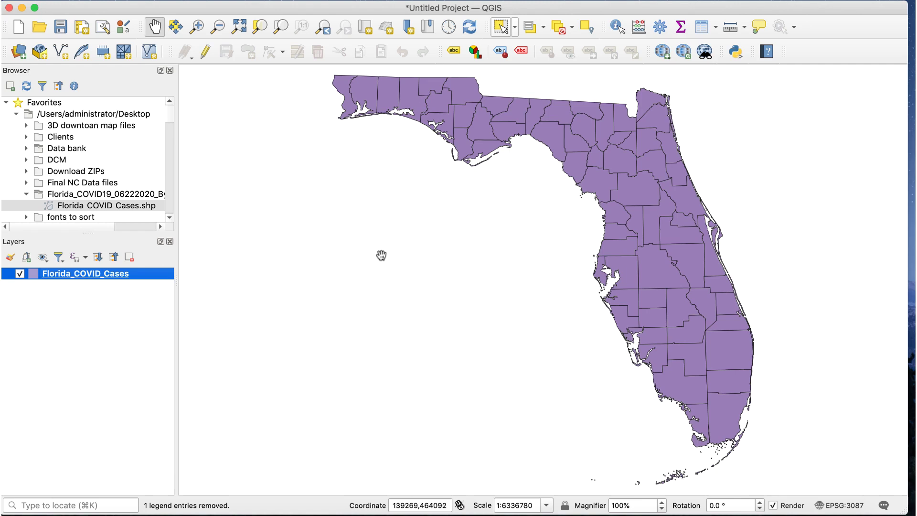
In QGIS, open the attribute table of the Florida_COVID_Cases layer and look through the county name, PUIsTotal and age-group columns.
right_click(149, 275)
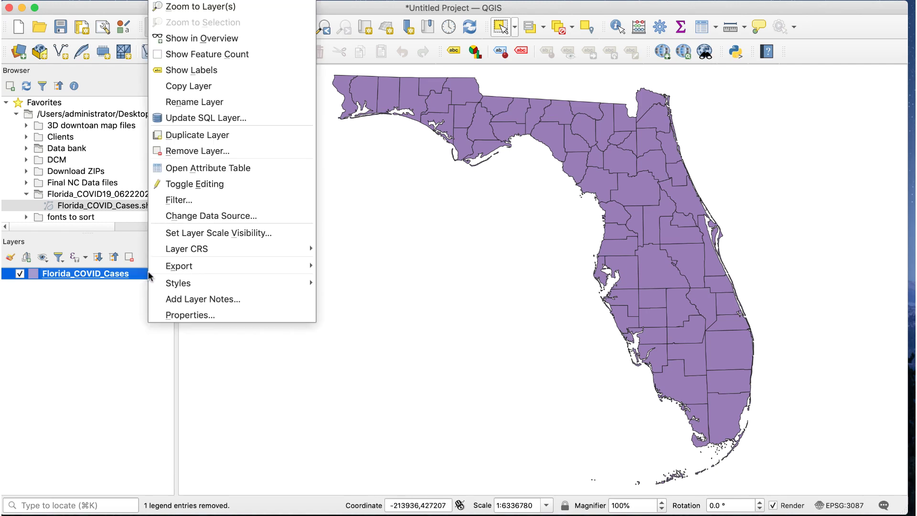
left_click(243, 168)
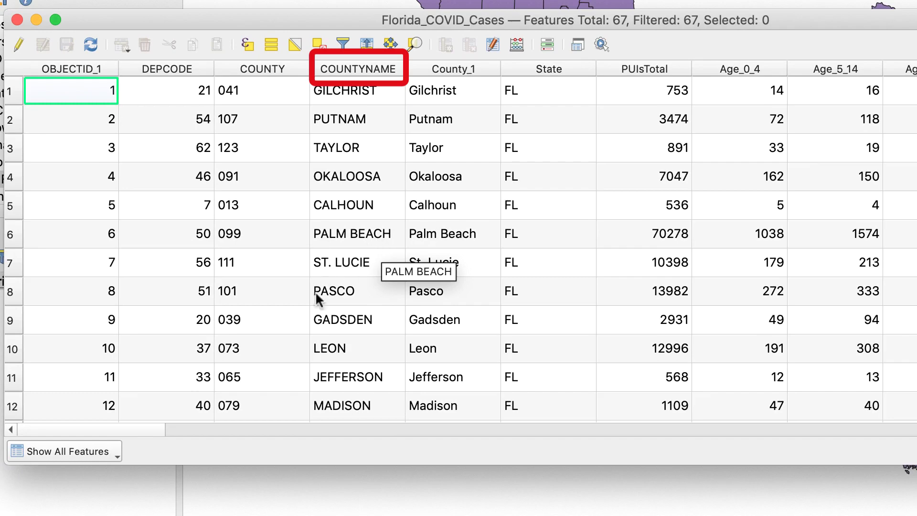
left_click_drag(129, 428, 205, 432)
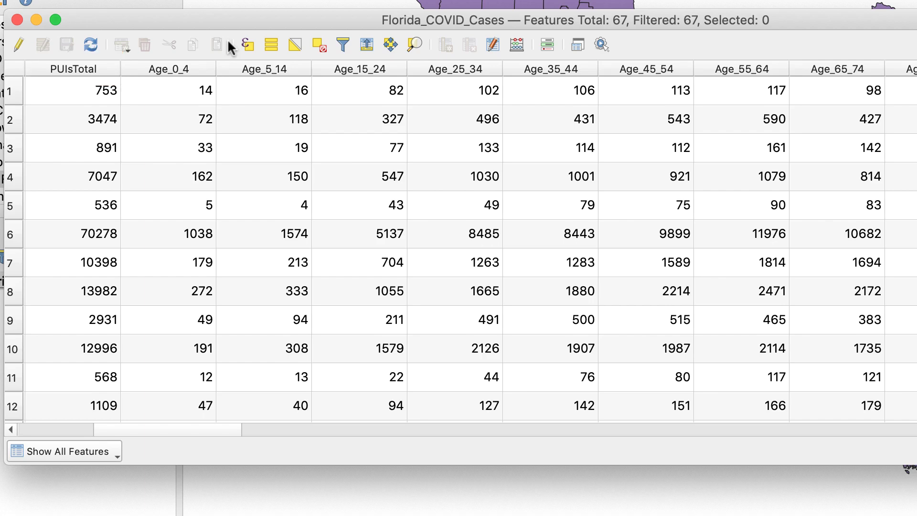
Sort the attribute table by PUIsTotal in ascending order and examine the case totals from lowest to highest.
left_click(92, 73)
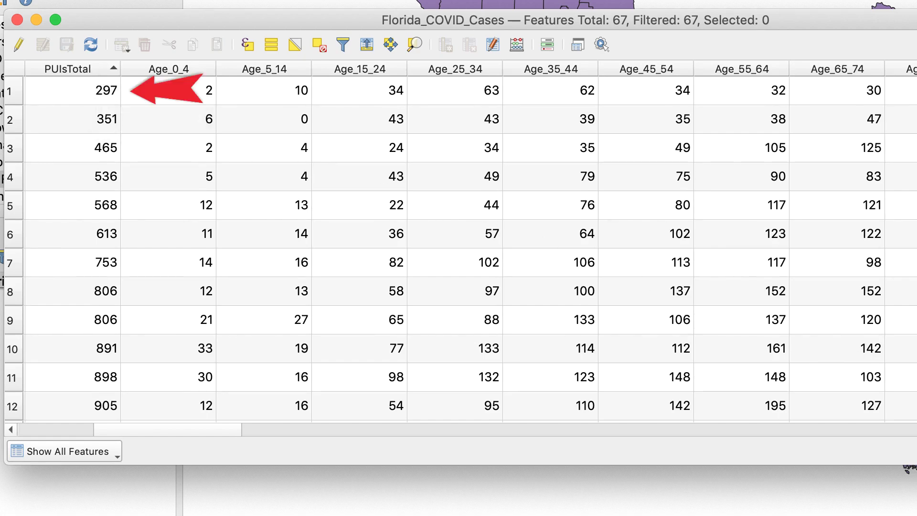
scroll(459, 248, "down", 10)
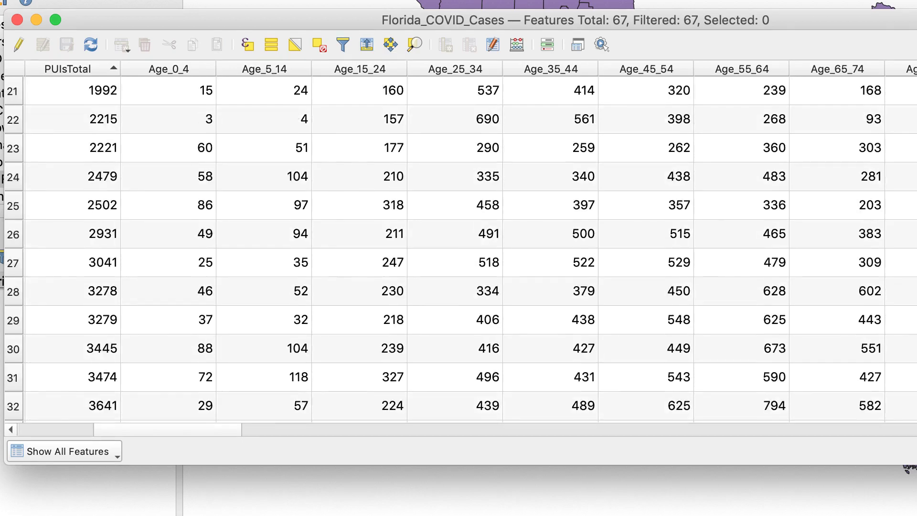
scroll(459, 249, "down", 8)
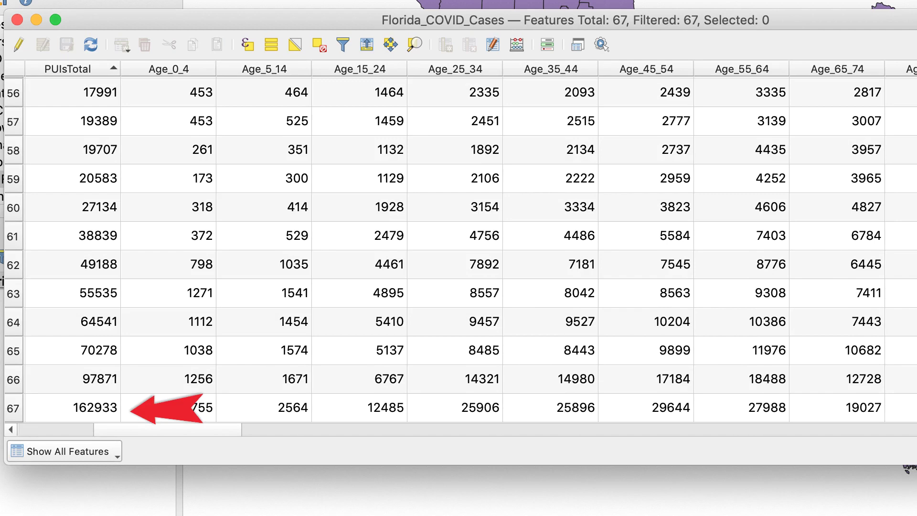
Sort the attribute table back by OBJECTID_1 in ascending order, look through the county records, and close the table.
left_click_drag(204, 429, 101, 428)
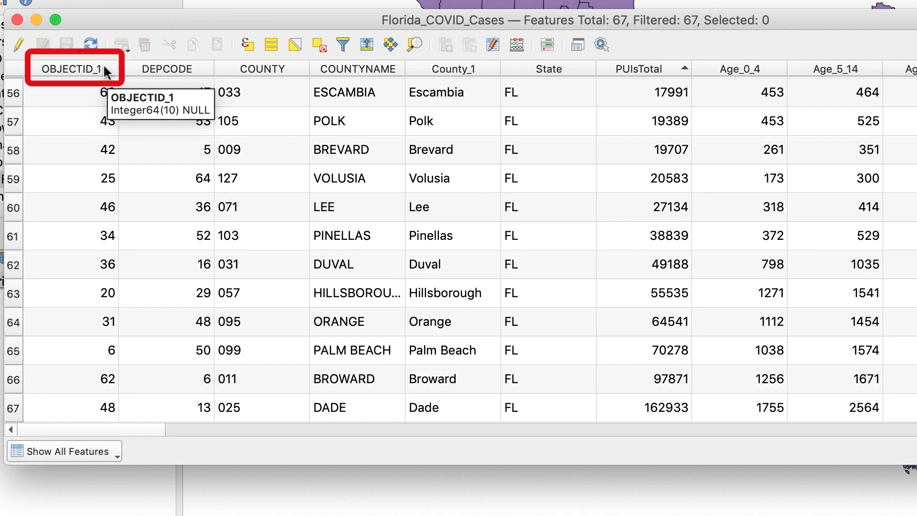
left_click(106, 73)
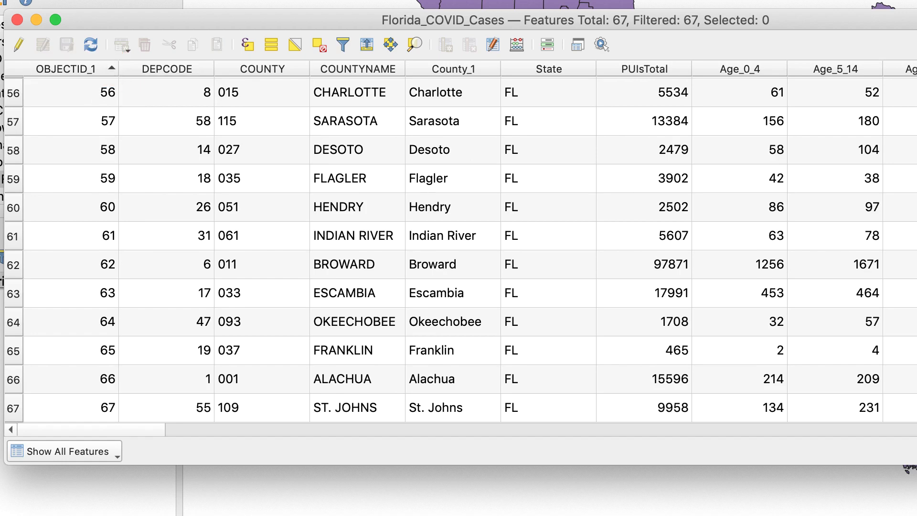
scroll(459, 248, "up", 20)
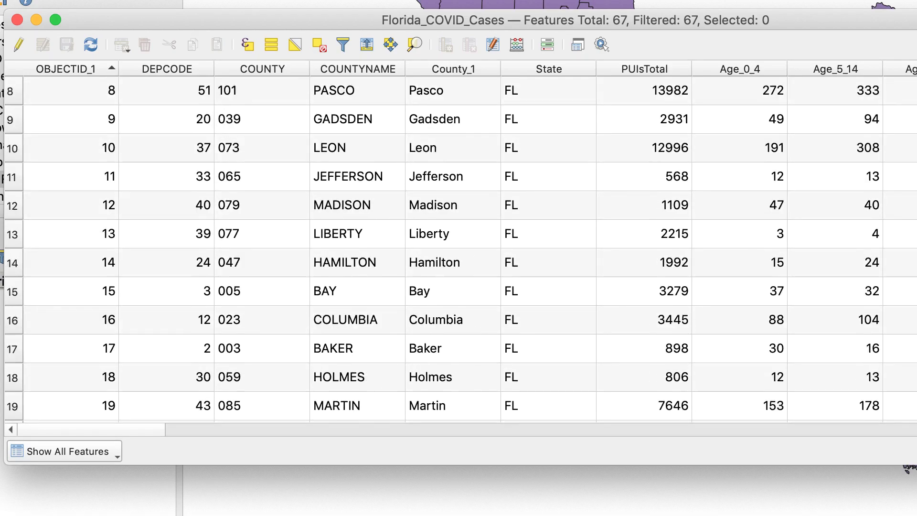
scroll(458, 248, "down", 10)
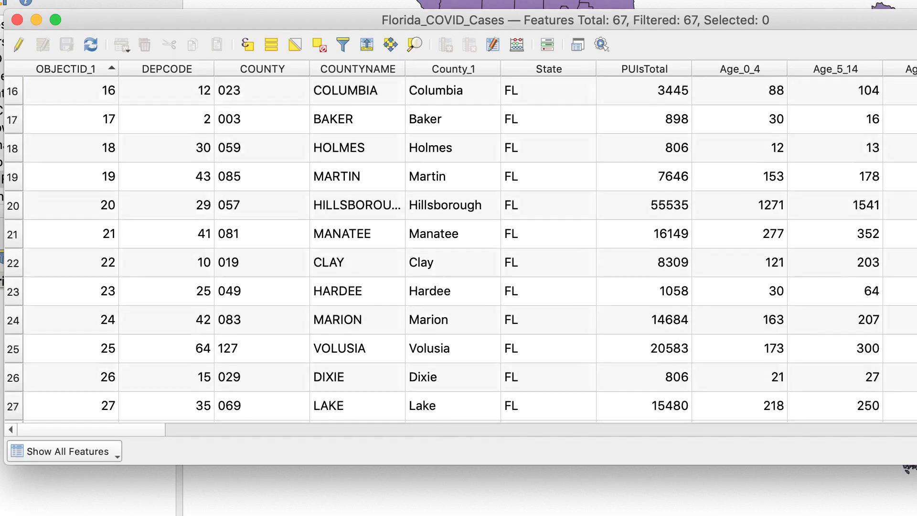
scroll(458, 249, "down", 12)
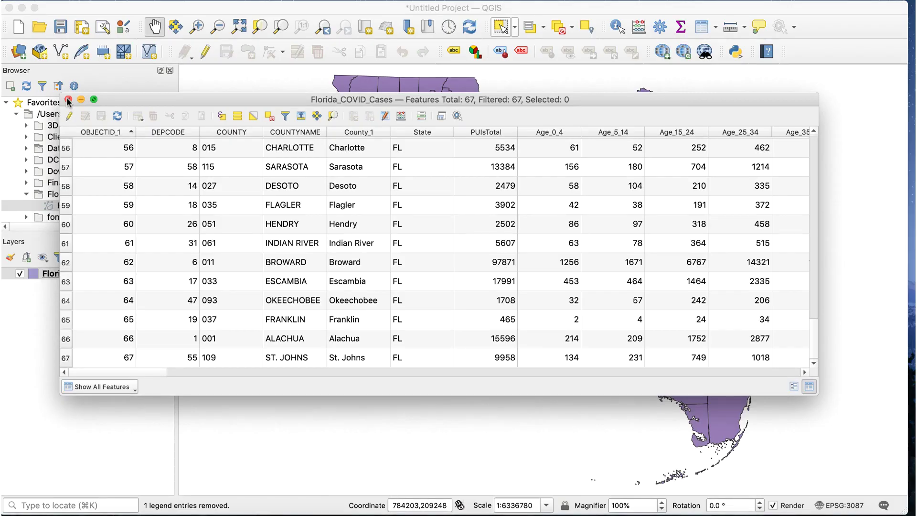
left_click(67, 99)
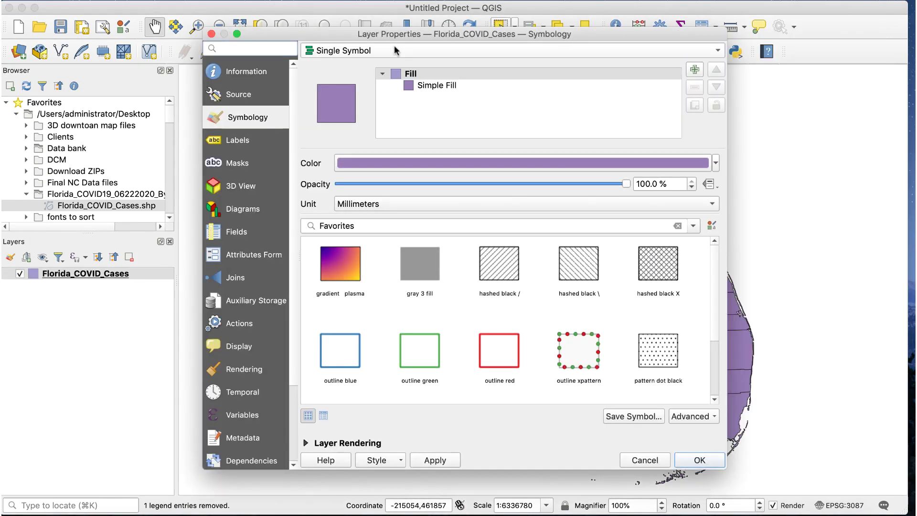
Set the Florida_COVID_Cases layer's symbology to Graduated, based on the PUIsTotal field.
left_click(394, 48)
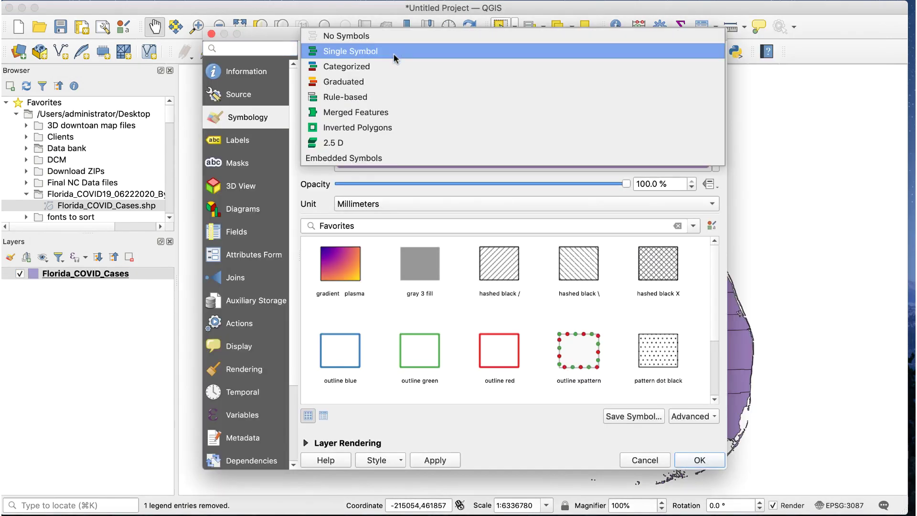
left_click(395, 80)
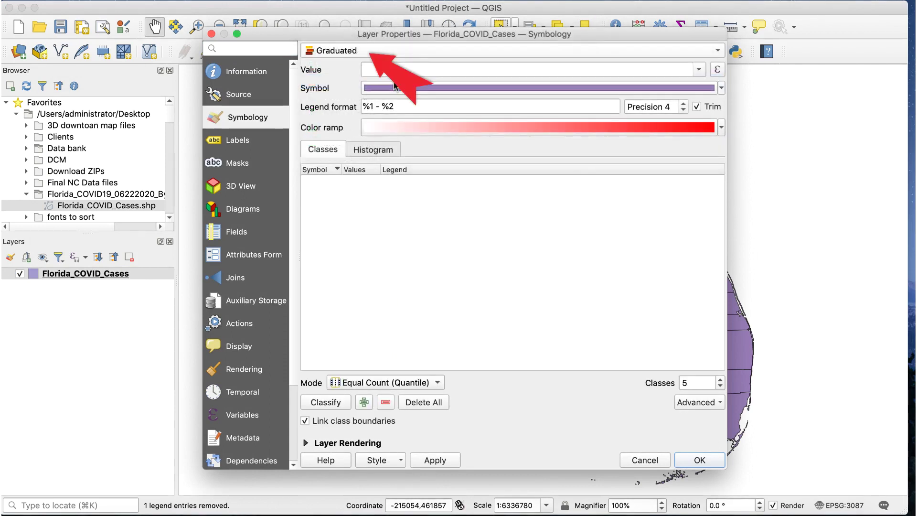
mouse_move(399, 88)
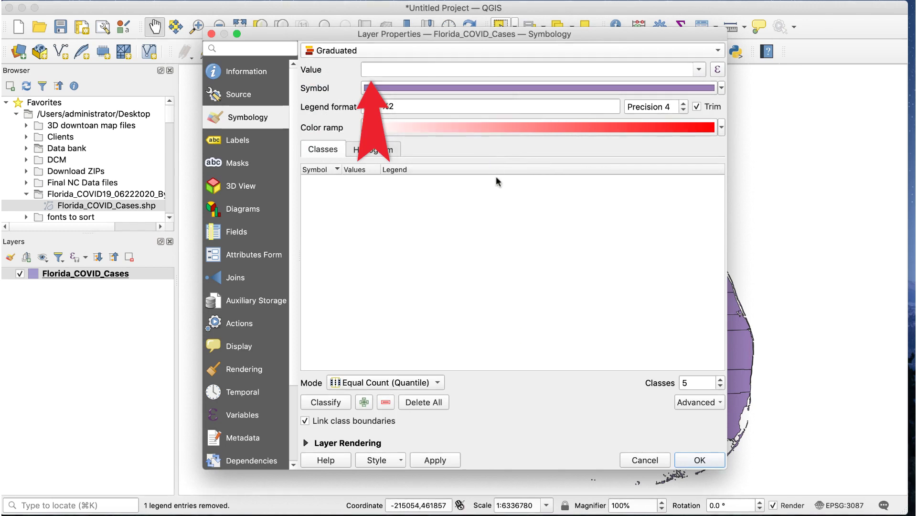
left_click(698, 70)
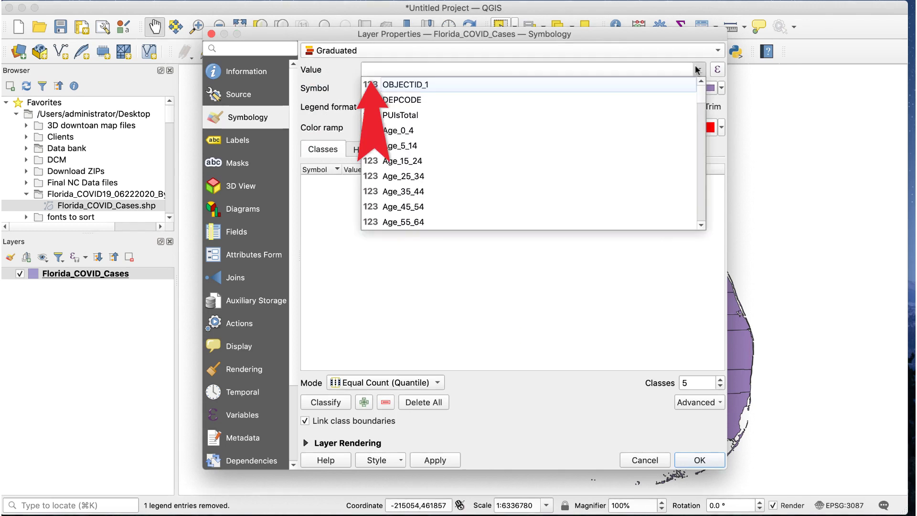
left_click(575, 116)
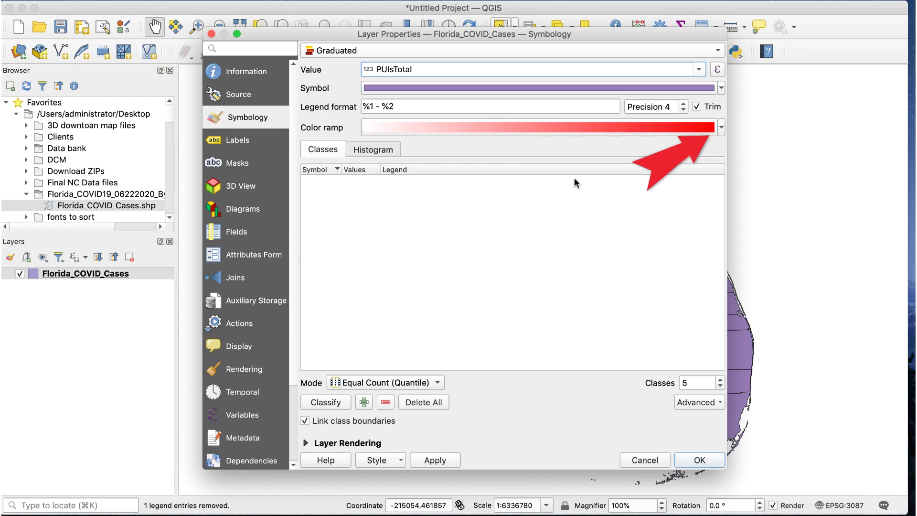
Choose the YlOrRd color ramp, classify the case totals into five classes, and apply the styling to the map.
left_click(721, 127)
mouse_move(444, 371)
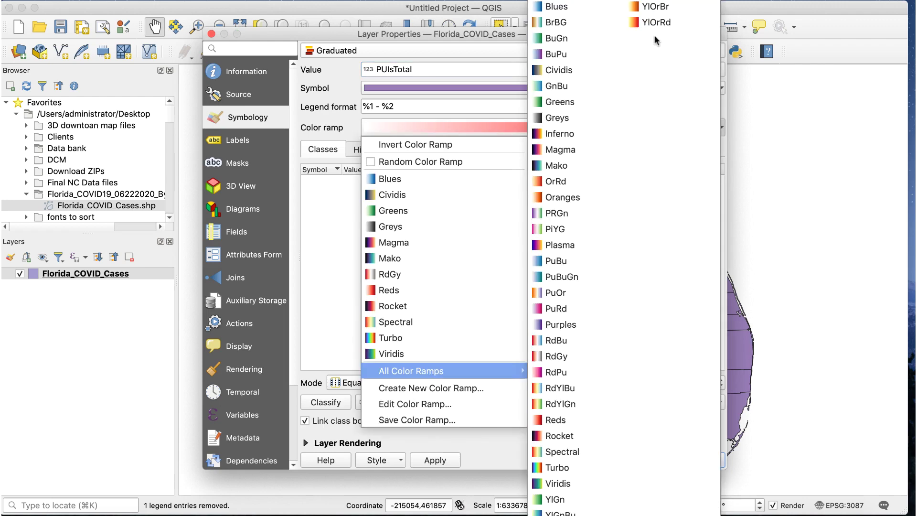
left_click(659, 22)
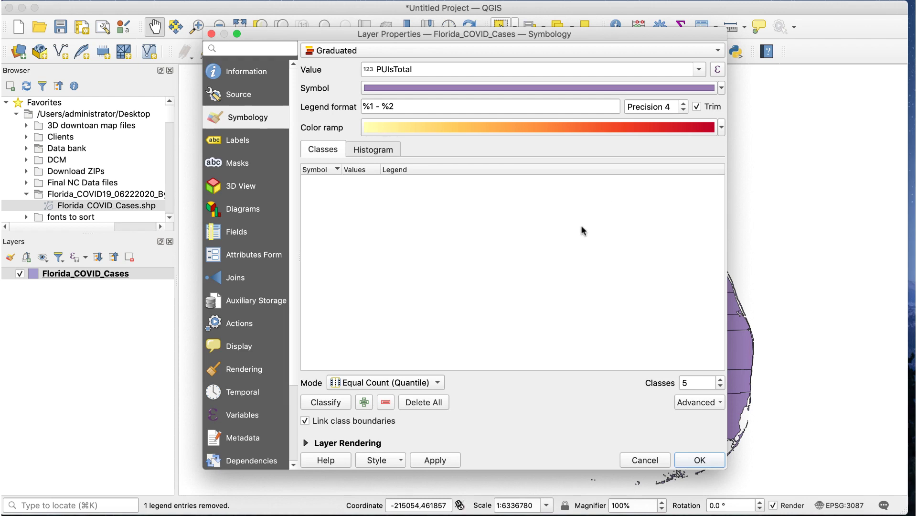
left_click(341, 403)
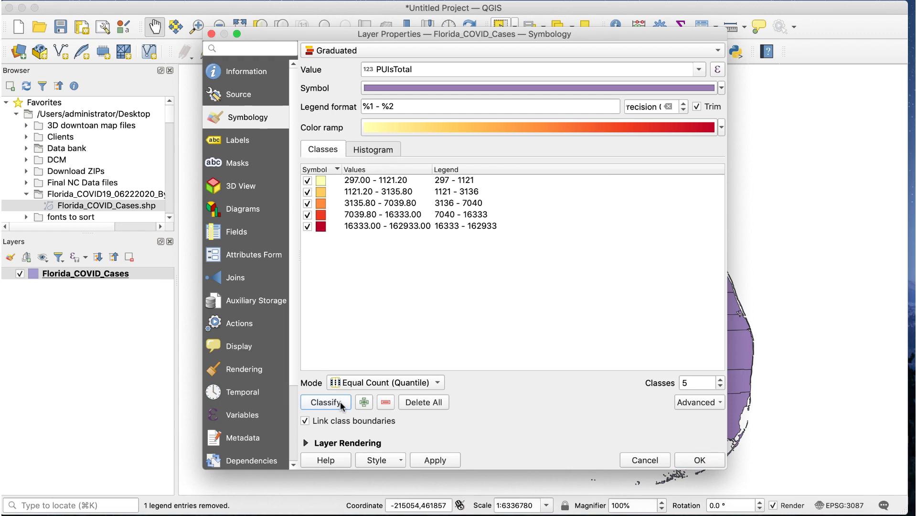
left_click(439, 461)
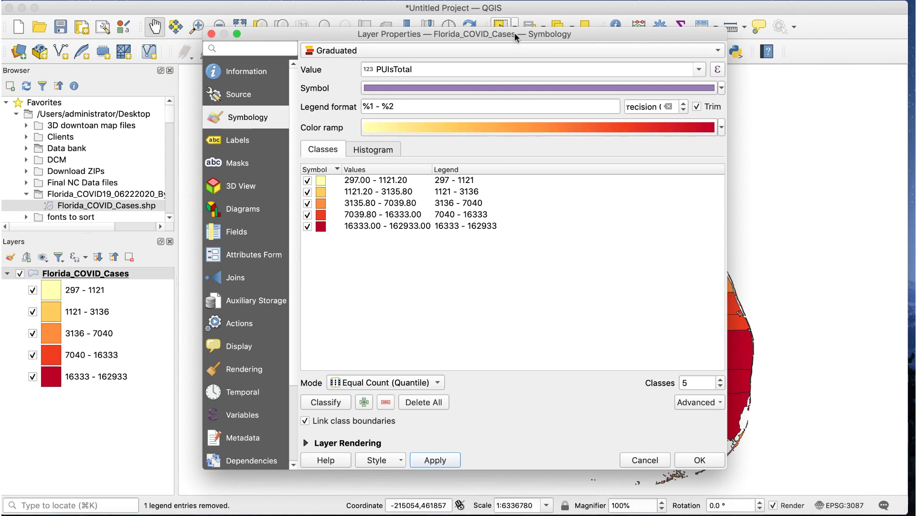
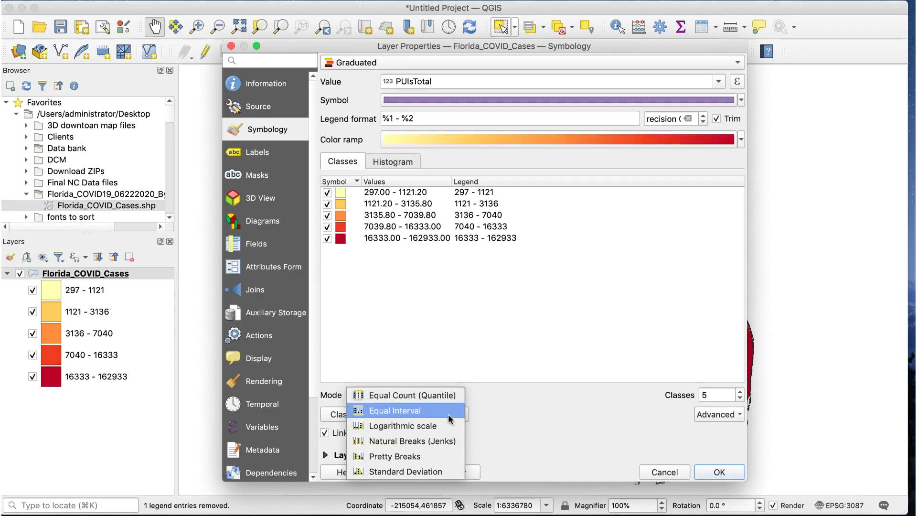
Switch the classification mode to Equal Interval, apply it, and examine the resulting county colors on the map.
left_click(449, 418)
left_click(456, 473)
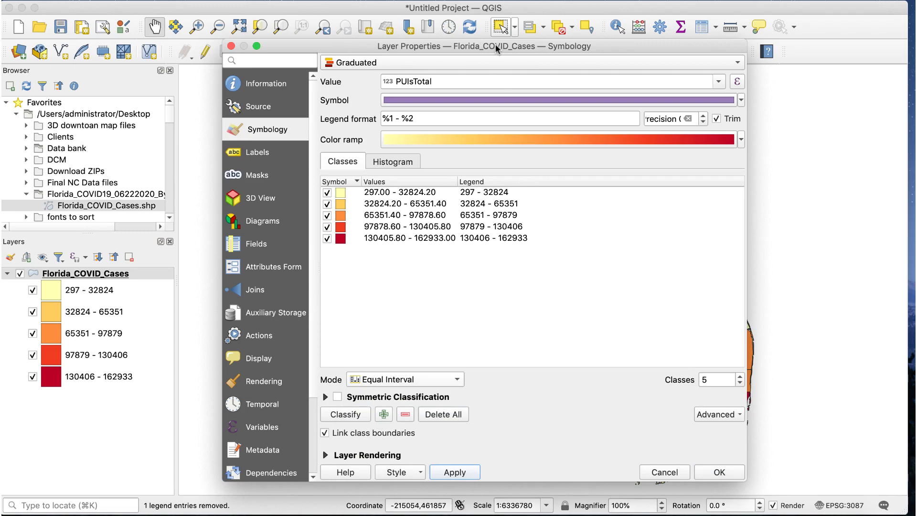
left_click_drag(495, 44, 499, 482)
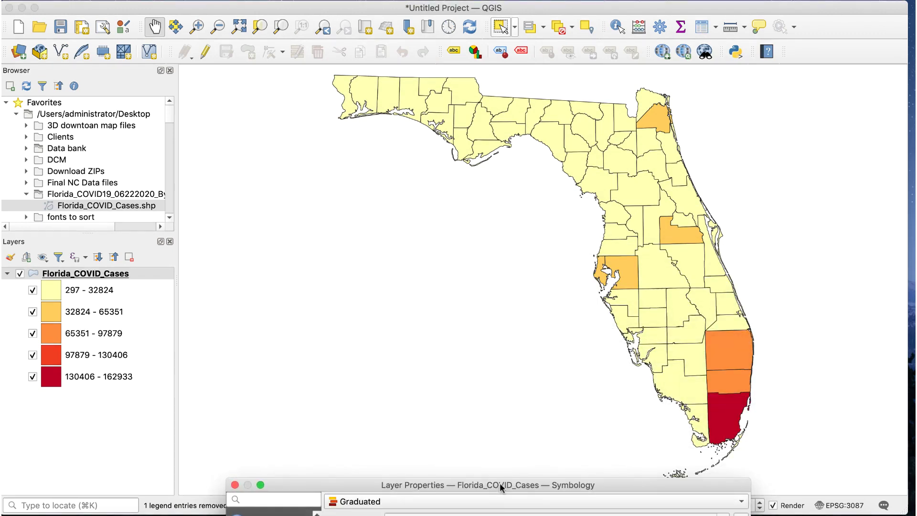
left_click_drag(500, 483, 473, 36)
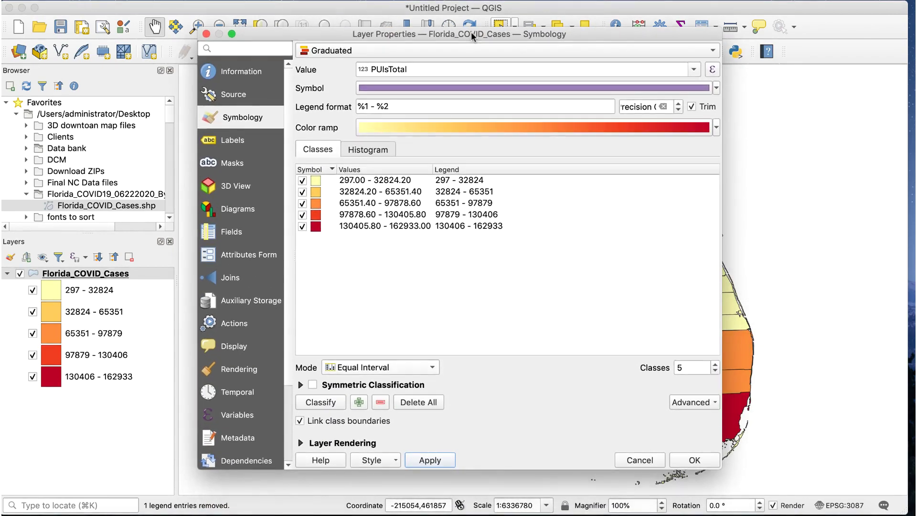
Set the classification mode to Natural Breaks (Jenks), apply it, check the county colors on the map, and accept the layer properties.
left_click(430, 368)
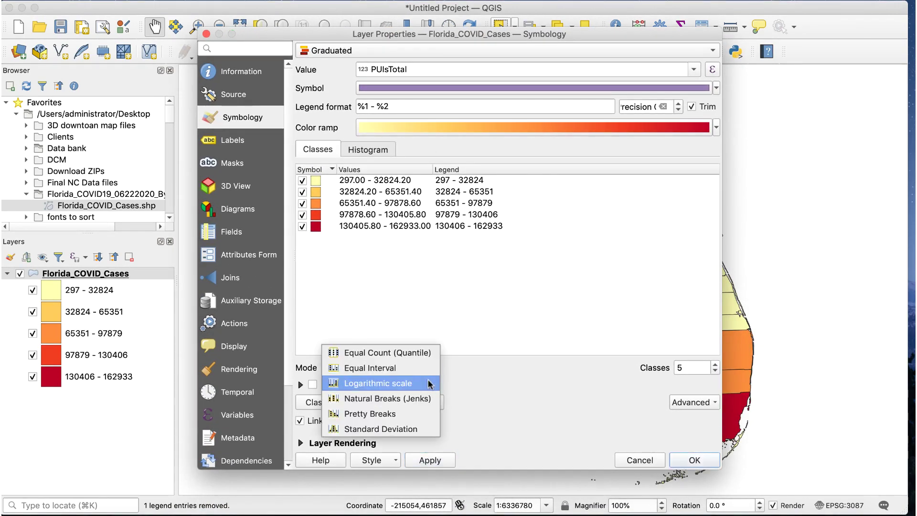
left_click(425, 399)
left_click(430, 460)
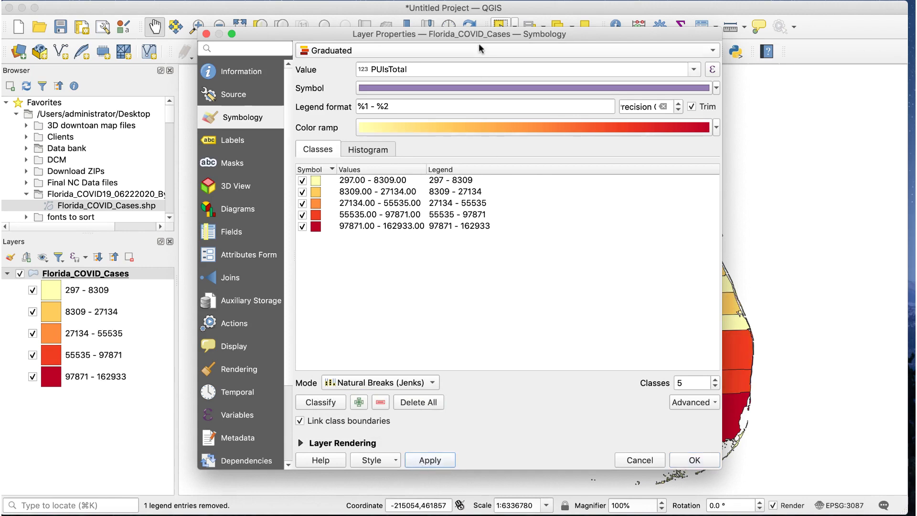
left_click_drag(480, 34, 490, 479)
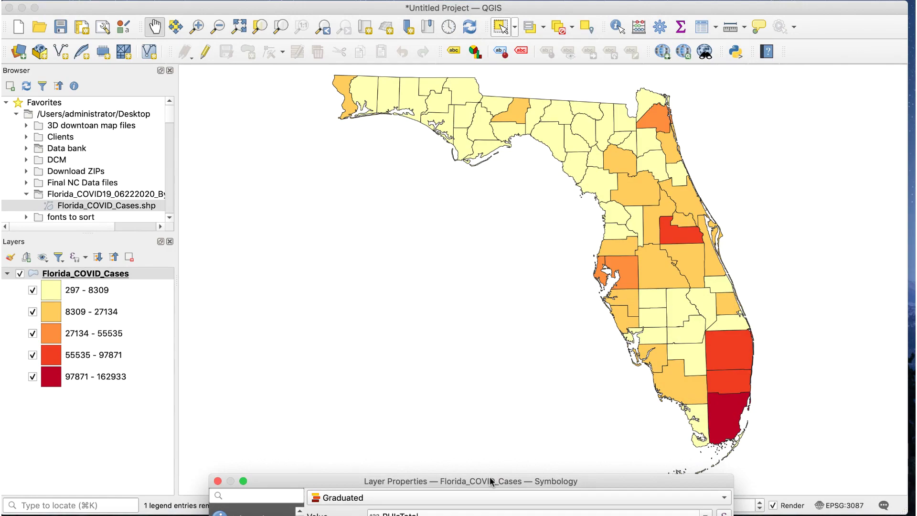
left_click_drag(490, 478, 488, 36)
left_click(692, 464)
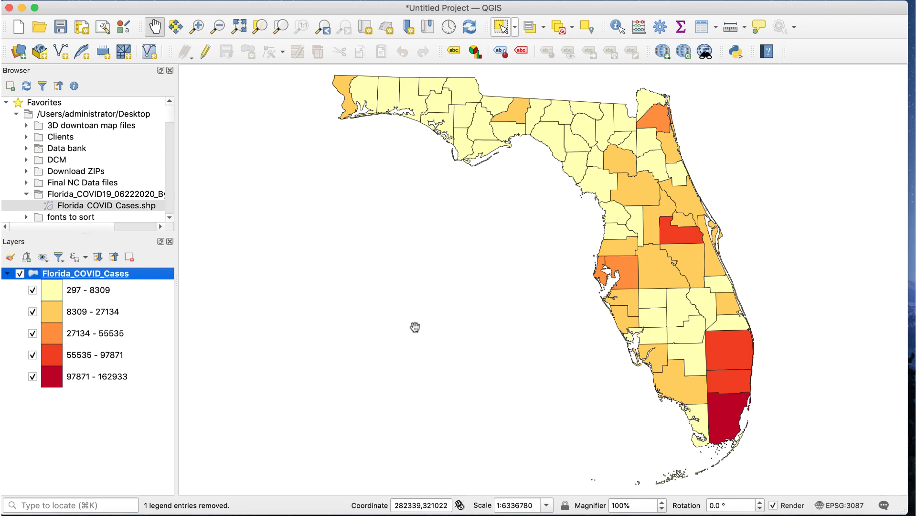
Label the Florida_COVID_Cases counties with Single Labels based on the County_1 field.
double_click(123, 276)
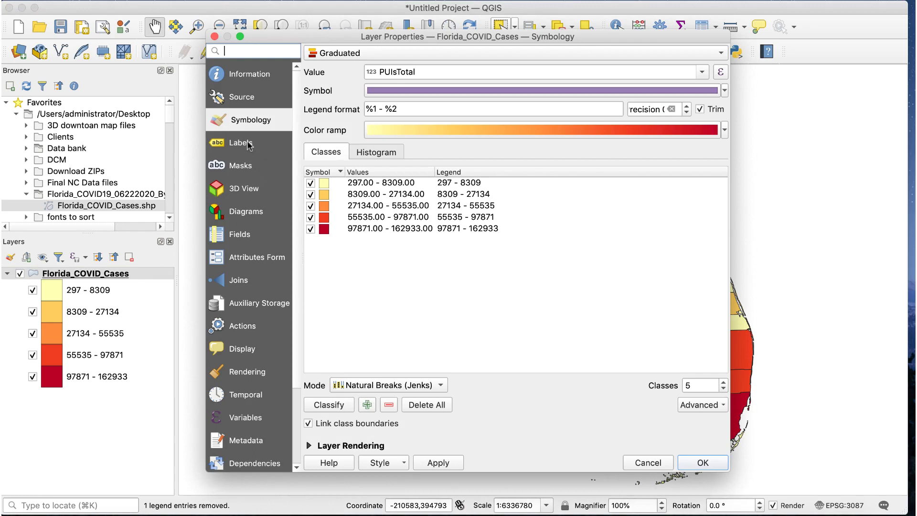
left_click(242, 142)
left_click(471, 54)
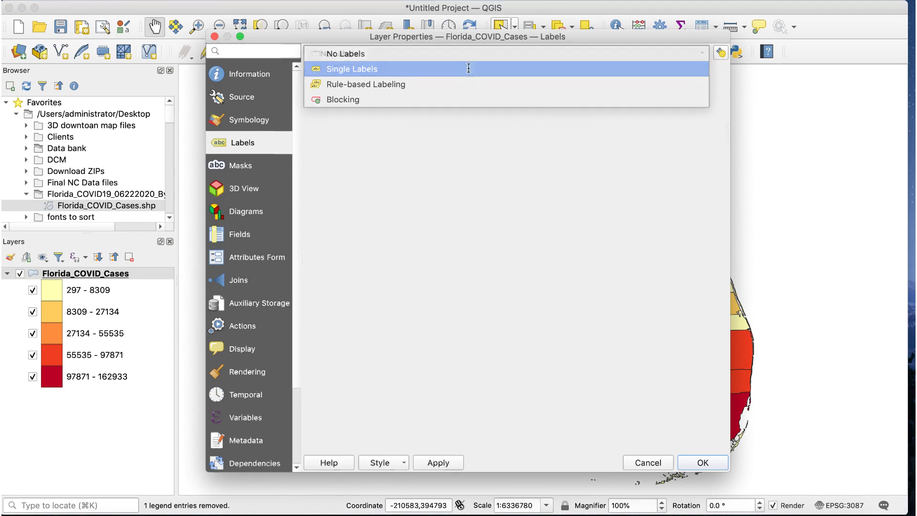
left_click(468, 68)
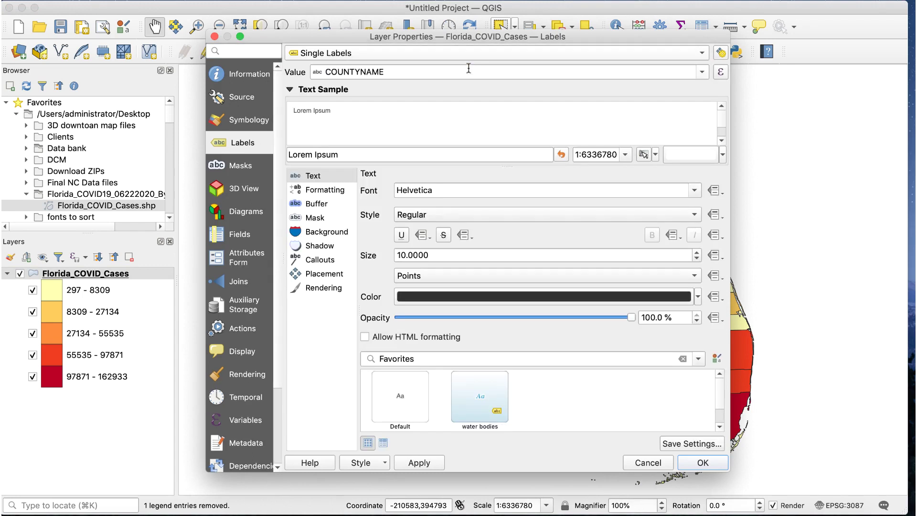
left_click(703, 72)
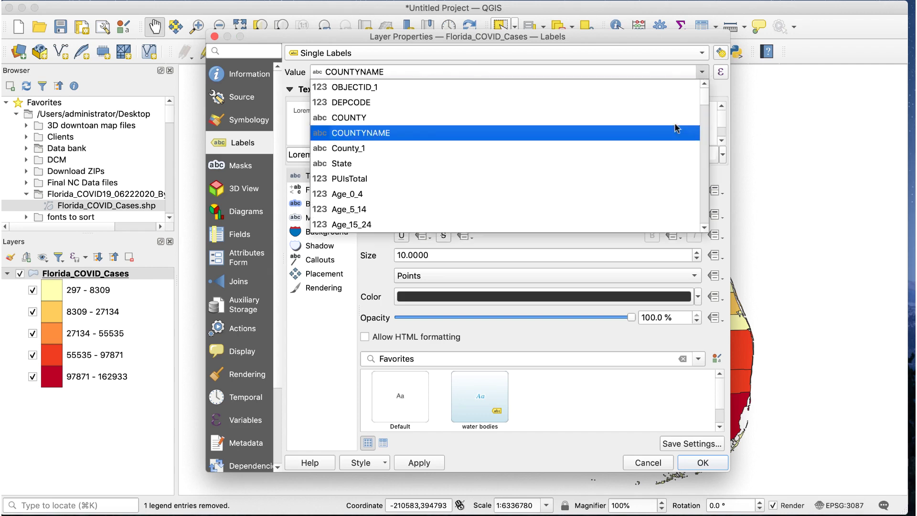
left_click(666, 148)
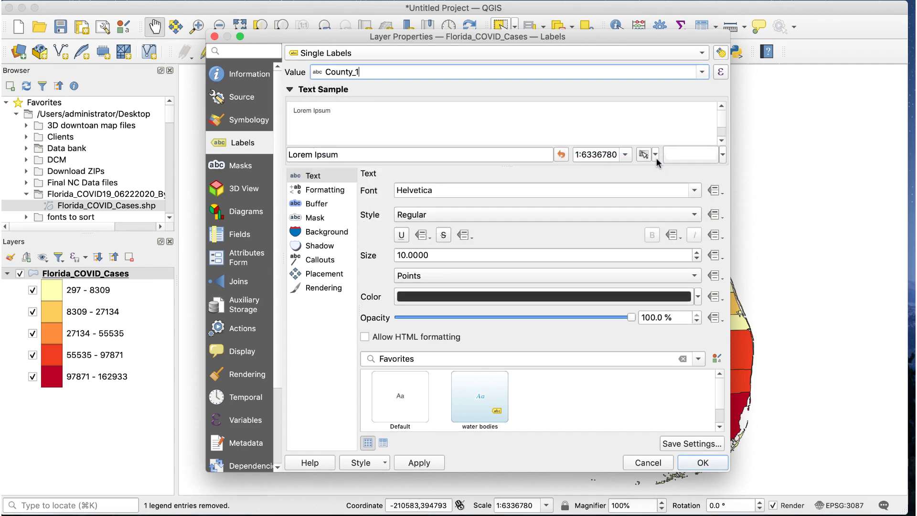
left_click(689, 464)
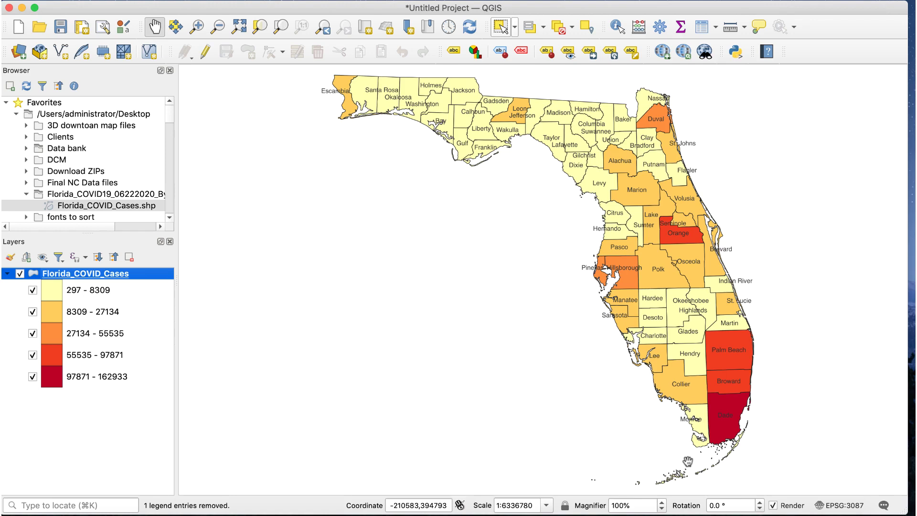
Create a new print layout titled florida.
left_click(85, 2)
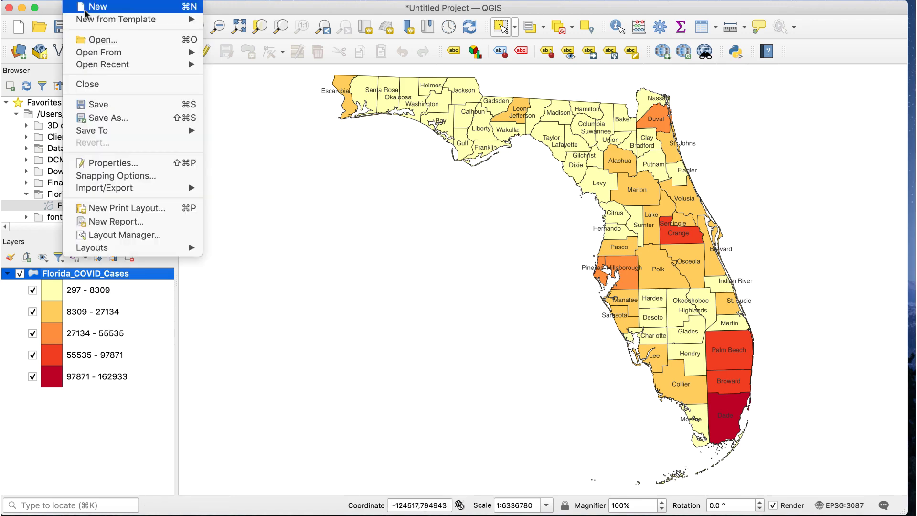
left_click(144, 211)
type("florida")
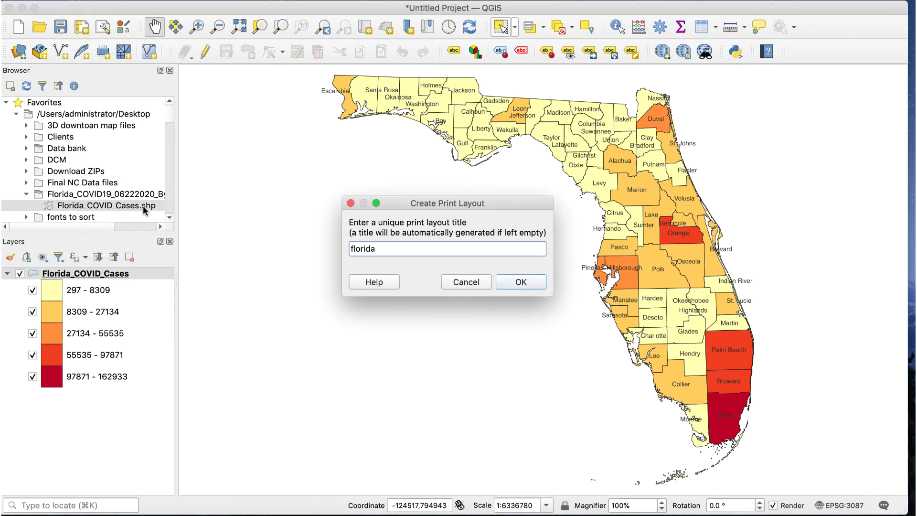
key("Return")
Add a map covering nearly the whole layout page and place a legend in the empty area southwest of Florida.
left_click(91, 236)
left_click_drag(142, 164, 529, 435)
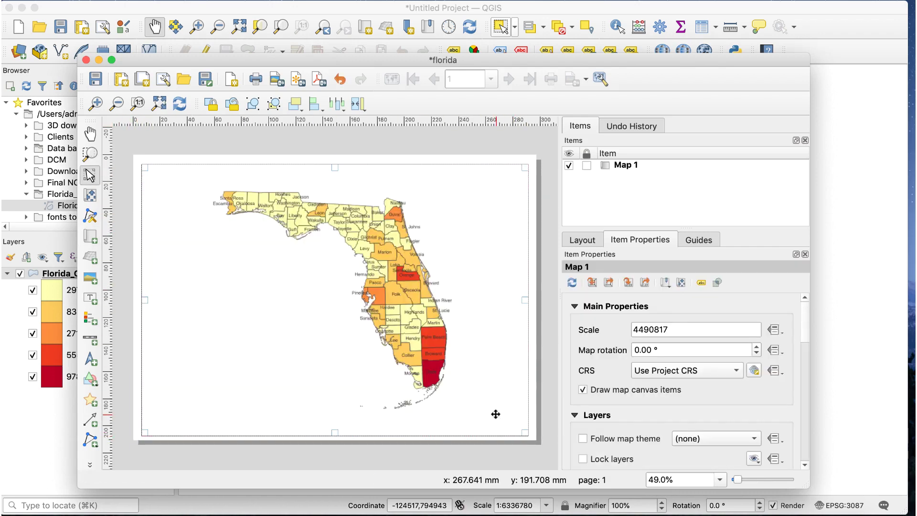
left_click(89, 319)
left_click_drag(175, 319, 262, 414)
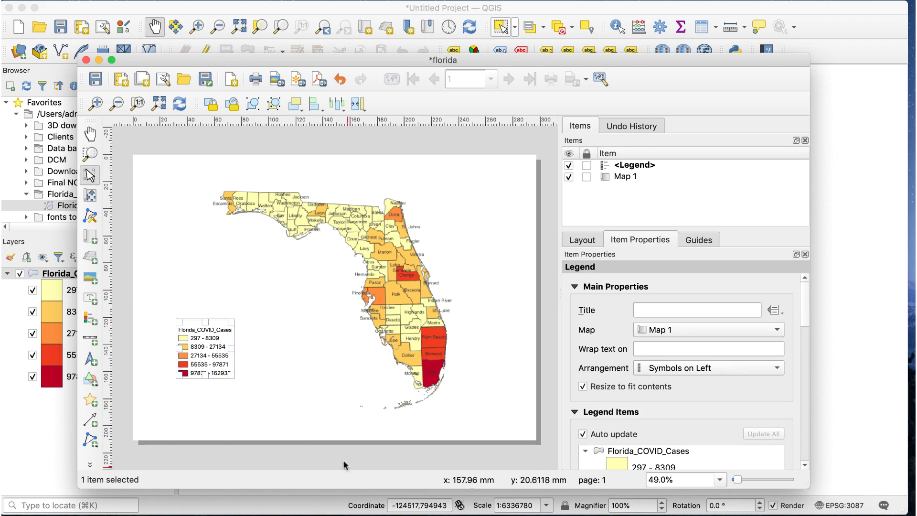
Export the layout to the Desktop as florida.svg, with map layers as SVG groups and always as vectors, and close the layout.
left_click(104, 2)
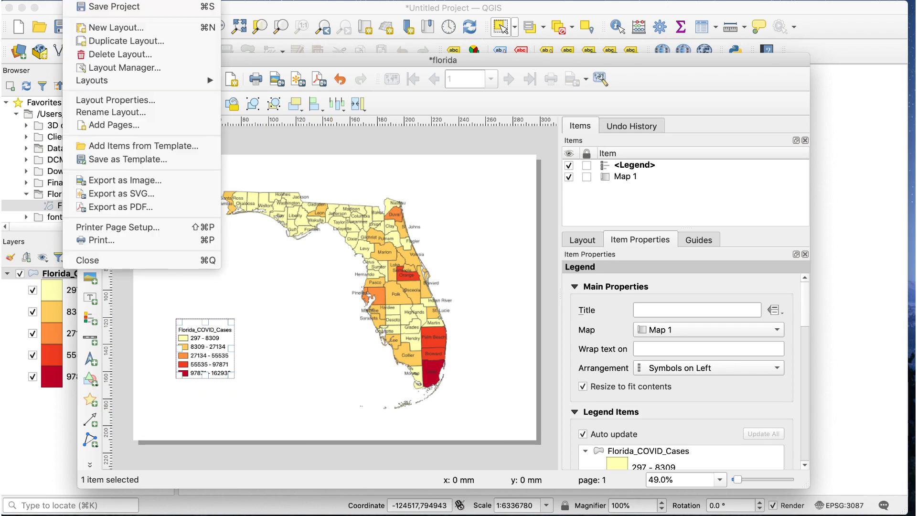
left_click(123, 195)
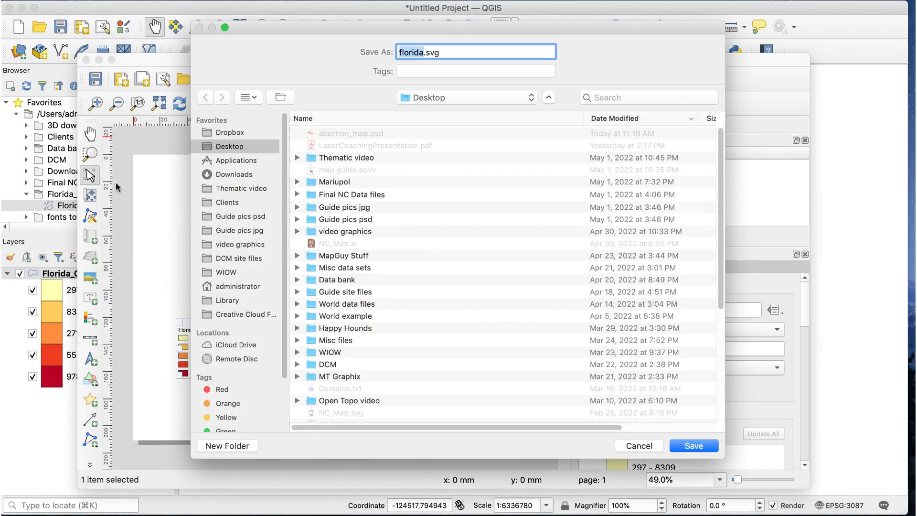
left_click(706, 448)
left_click(301, 164)
left_click(301, 147)
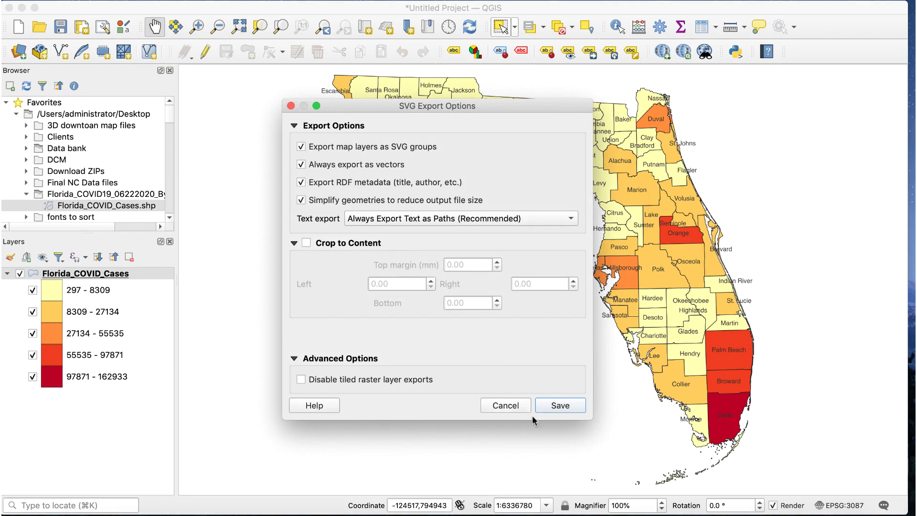
left_click(558, 406)
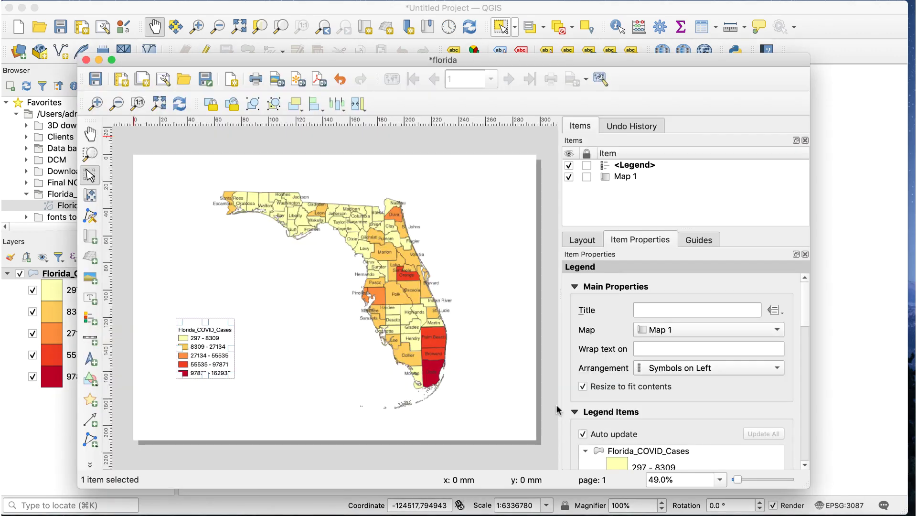
left_click(86, 61)
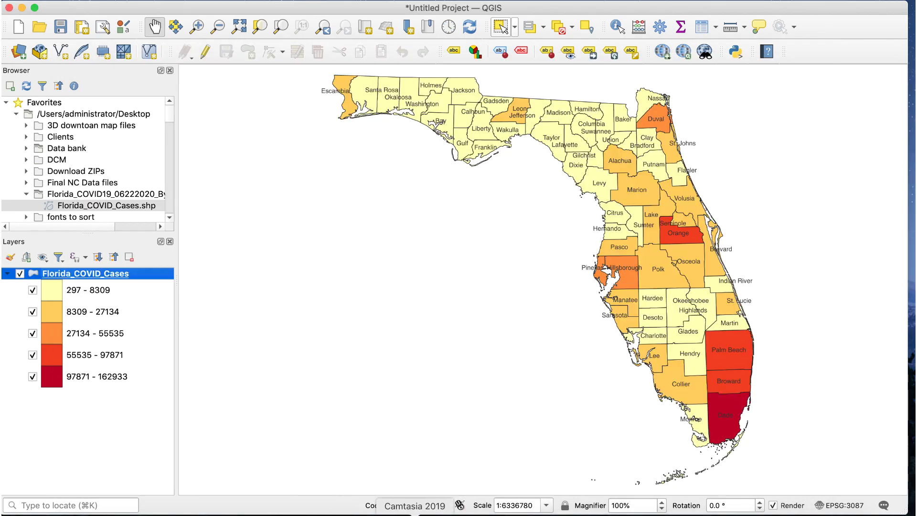